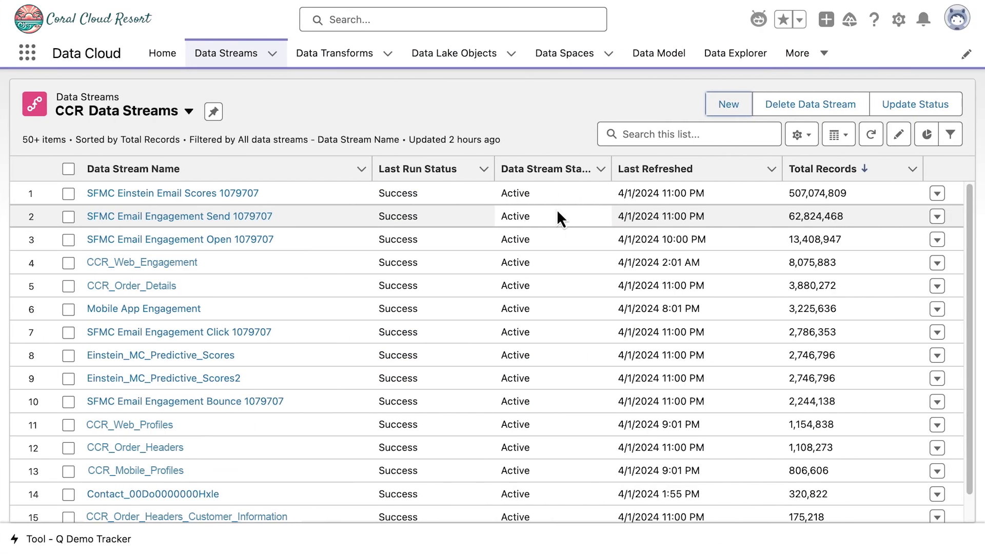
# - Start a new data stream and scroll the source picker to the Coral Cloud Resorts data lake object
pyautogui.click(728, 105)
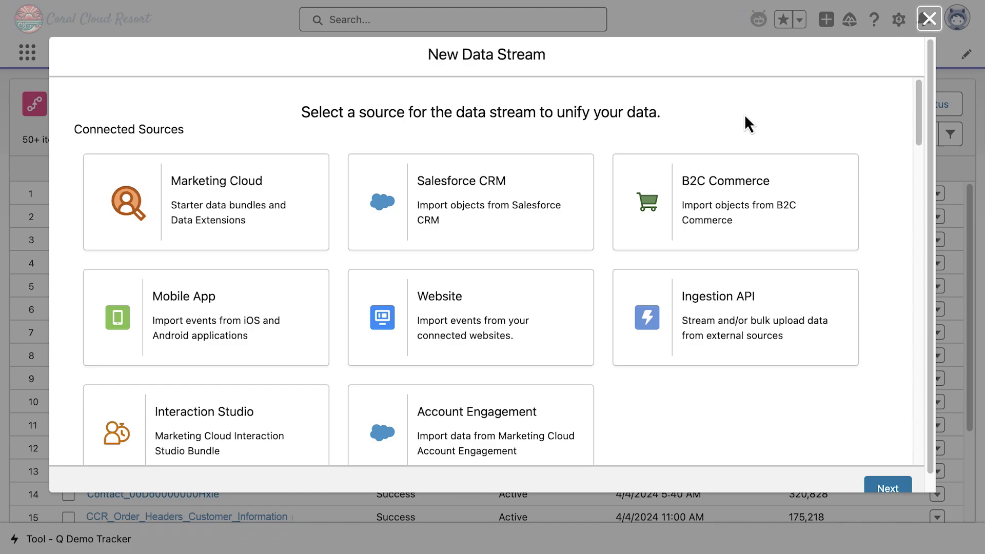
pyautogui.moveTo(919, 117); pyautogui.dragTo(933, 187)
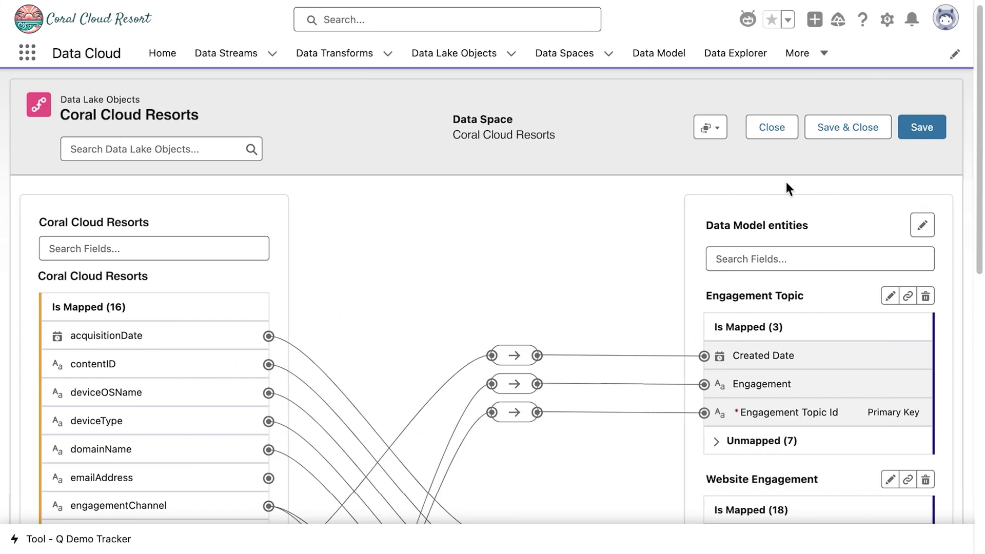
# - Scroll down the mapping canvas through the Website Engagement field mappings
pyautogui.scroll(-1, 786, 183)
pyautogui.scroll(-3, 786, 189)
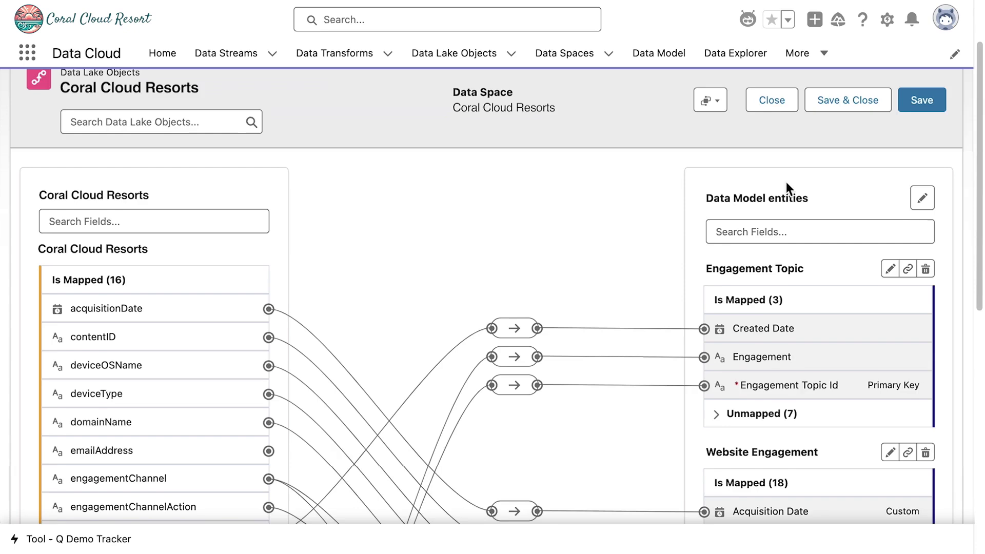
pyautogui.scroll(-5, 786, 182)
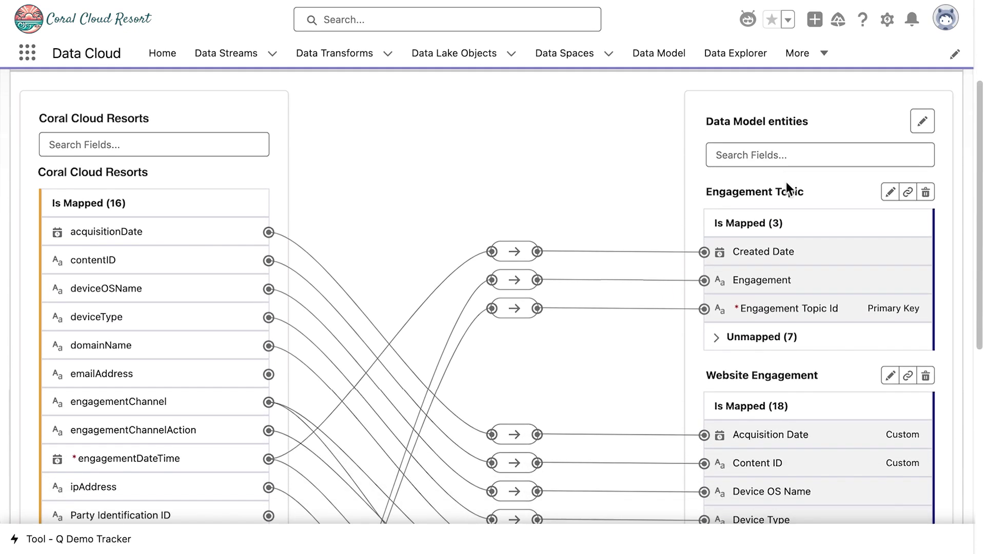
pyautogui.scroll(-5, 786, 182)
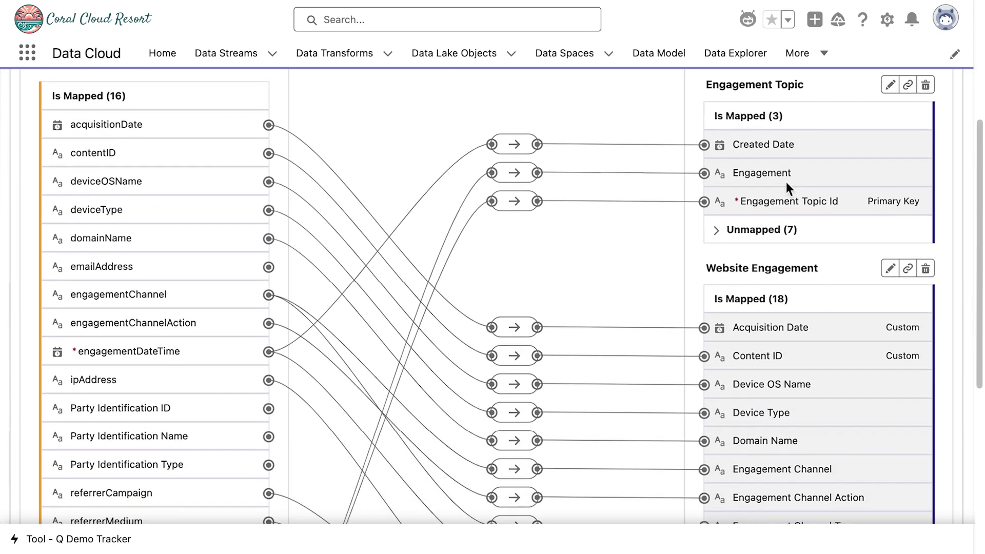
pyautogui.scroll(-5, 786, 182)
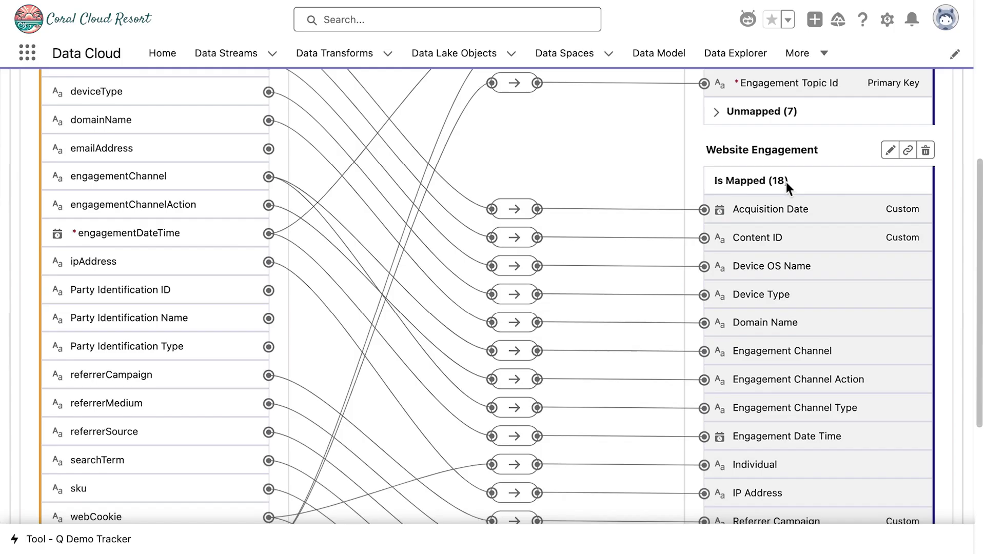
pyautogui.scroll(-4, 786, 182)
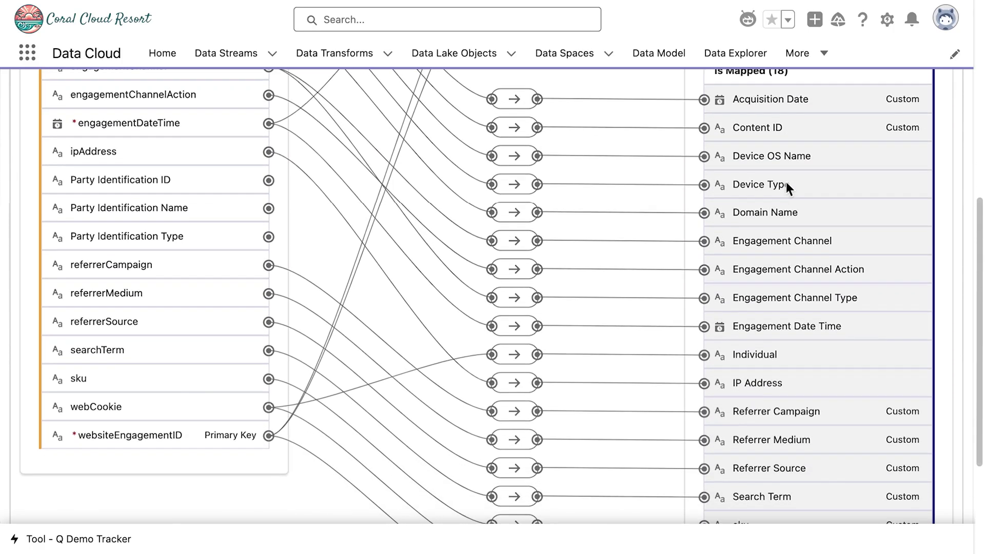
pyautogui.scroll(-2, 786, 182)
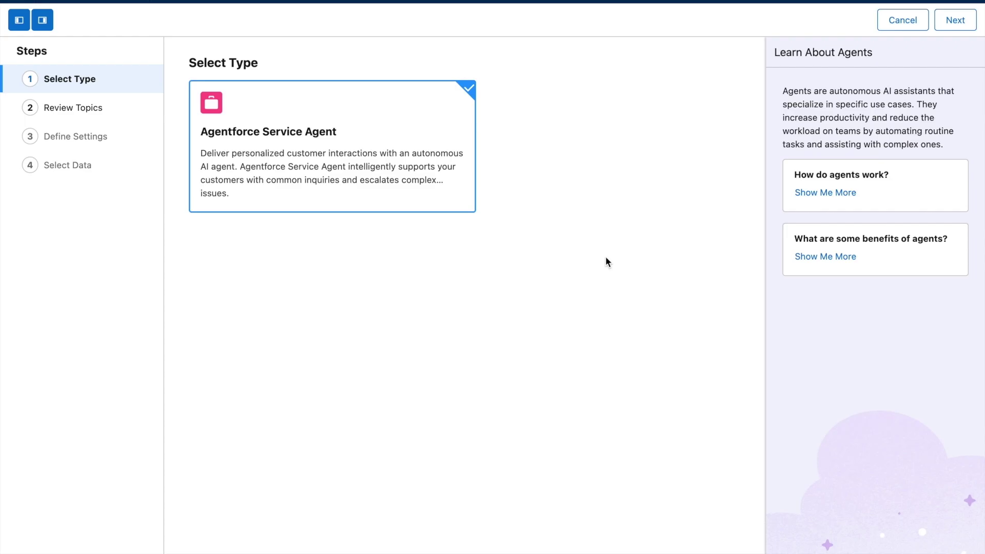
# - Remove the Case Management, Account Management, Reservation Management, Delivery Issues, Order Inquiries and Escalation topics
pyautogui.click(949, 31)
pyautogui.click(695, 130)
pyautogui.click(695, 247)
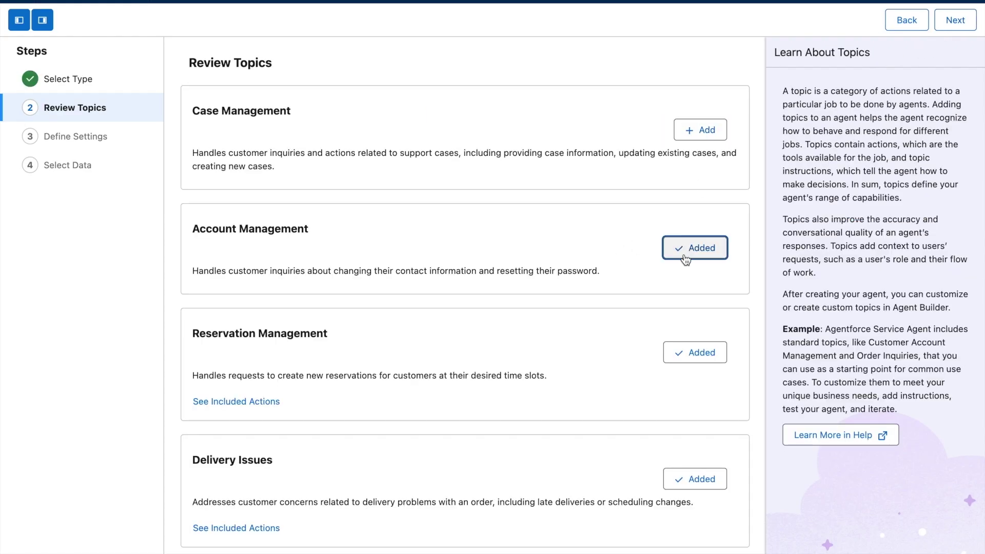
pyautogui.click(695, 353)
pyautogui.click(678, 486)
pyautogui.scroll(-4, 679, 493)
pyautogui.click(700, 447)
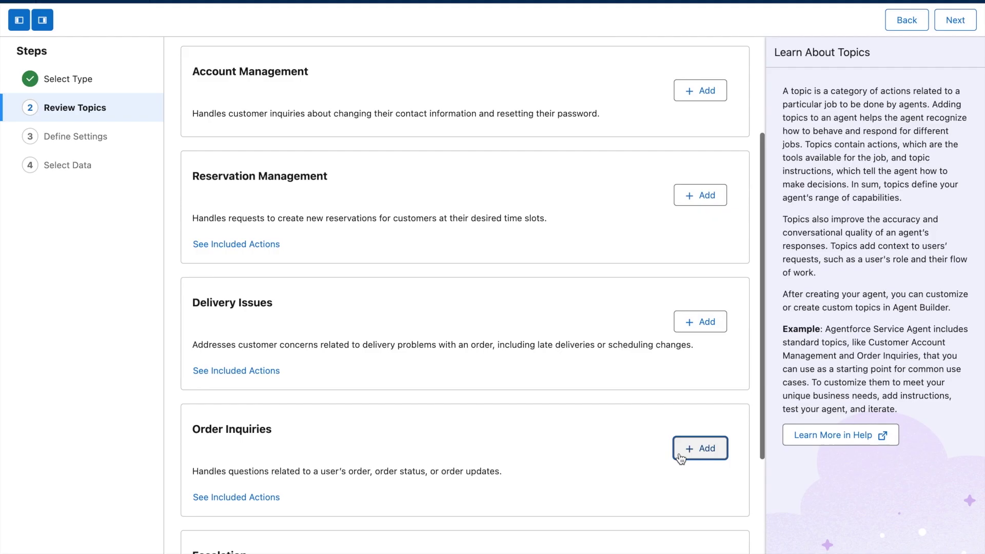
pyautogui.scroll(-3, 683, 456)
pyautogui.click(702, 428)
# - Name the agent 'CC Service Agent', paste the company description, and assign the Einstein service agent user
pyautogui.click(955, 21)
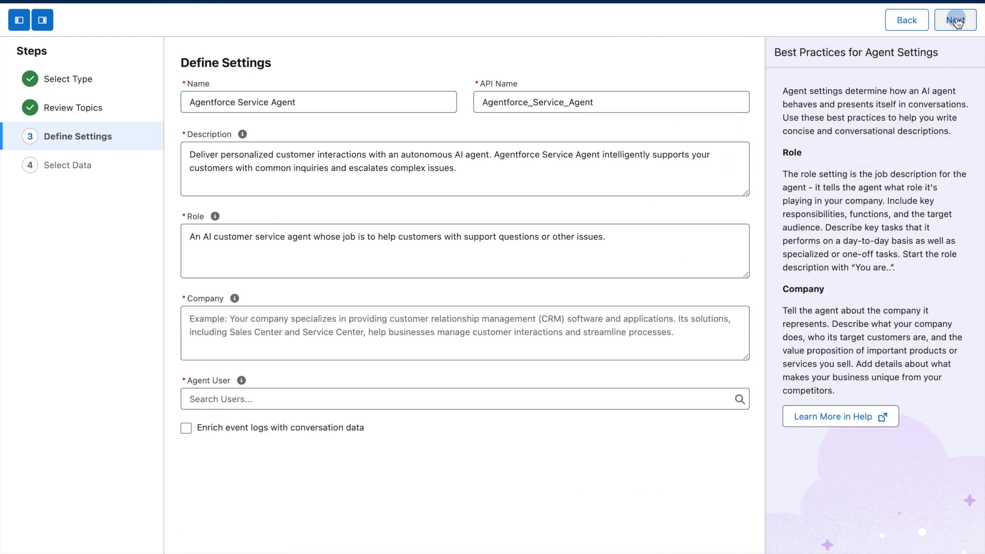
pyautogui.click(326, 105)
pyautogui.hotkey('ctrl', 'a')
pyautogui.write('CC Service Agent')
pyautogui.click(274, 321)
pyautogui.write('Coral Cloud Resorts provides customers with exceptional destination activities, unforgettable experiences, and reservation services, all backed by a commitment to top-notch customer service.')
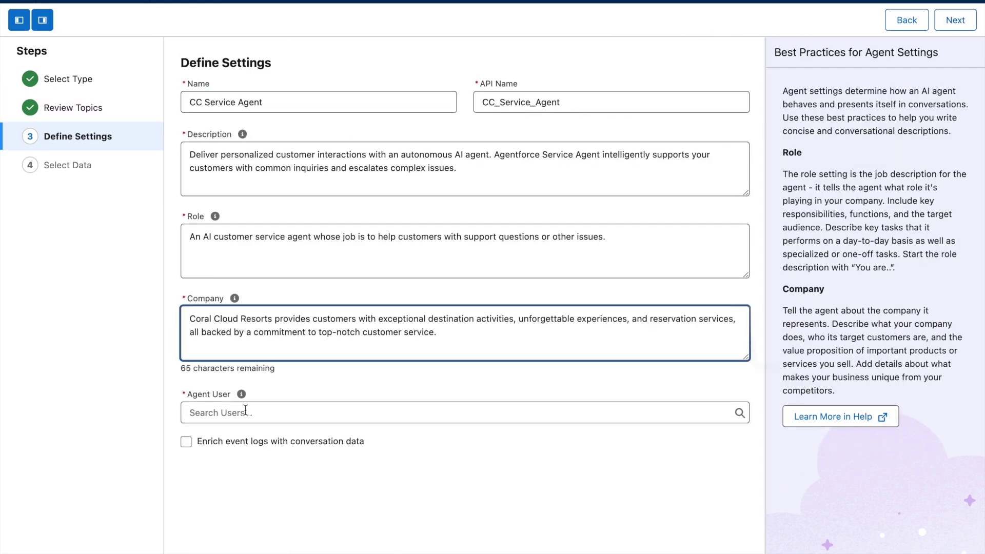
pyautogui.click(245, 412)
pyautogui.write('Ein')
pyautogui.click(264, 390)
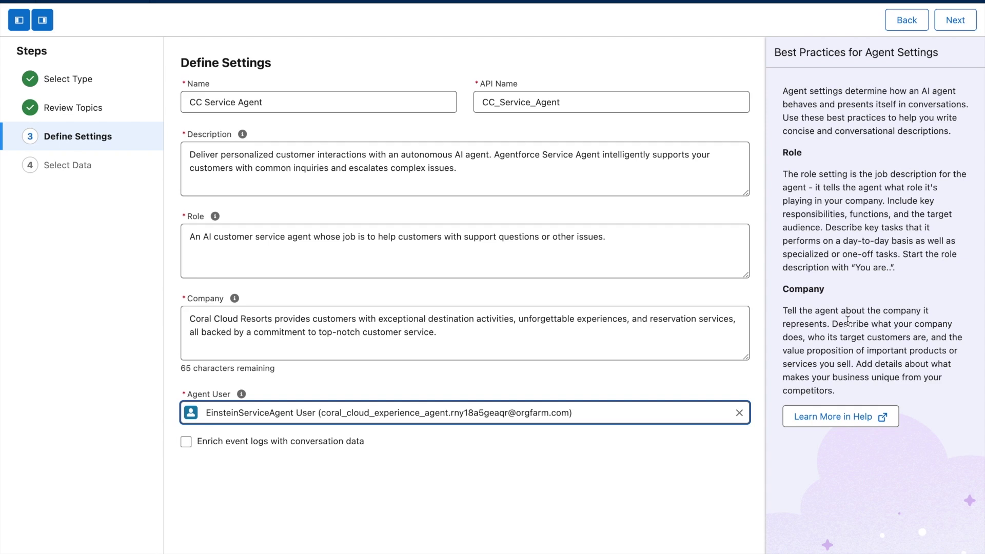
# - Create a new data library and upload CoralCloudResortFAQs.pdf to it
pyautogui.click(955, 21)
pyautogui.click(485, 115)
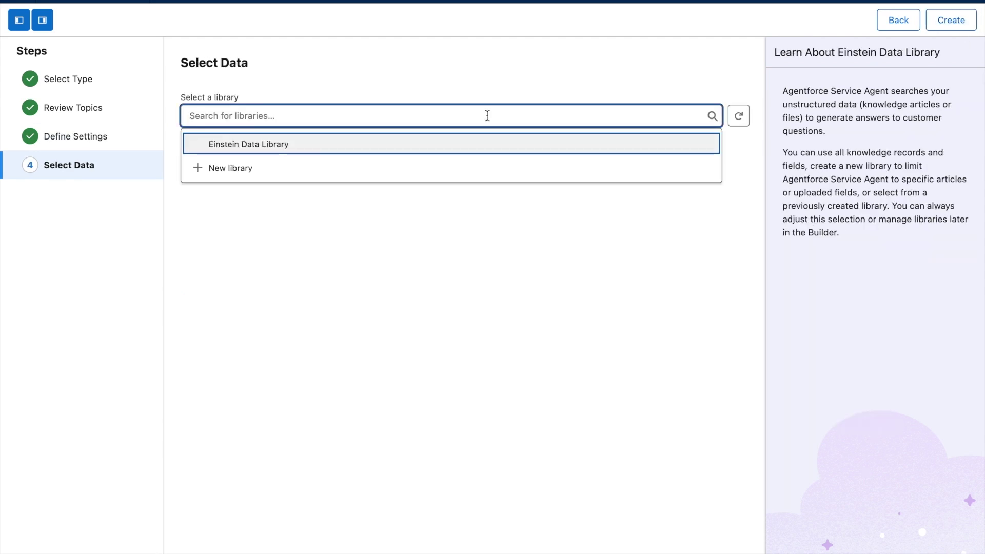
pyautogui.click(477, 169)
pyautogui.click(240, 396)
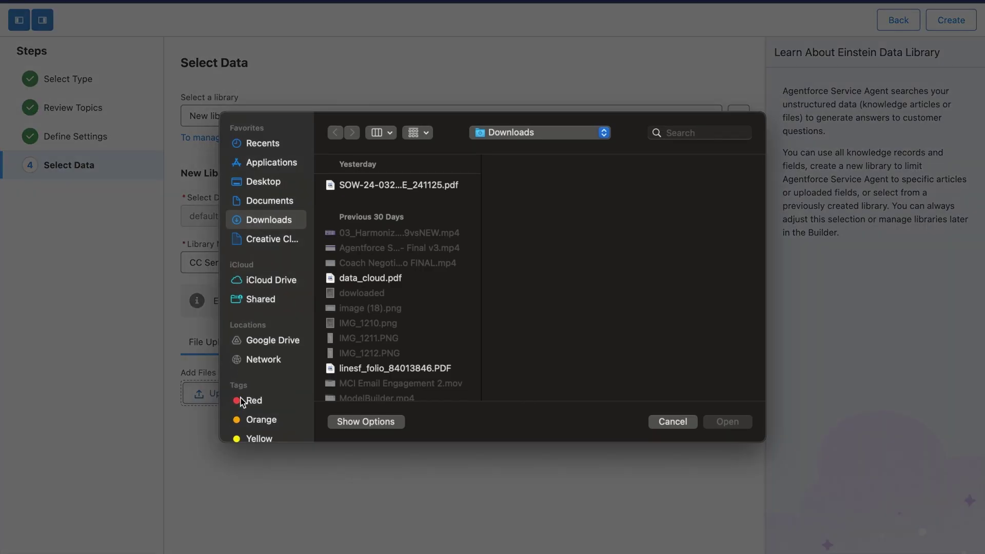
pyautogui.write('Coral Cloud')
pyautogui.click(419, 207)
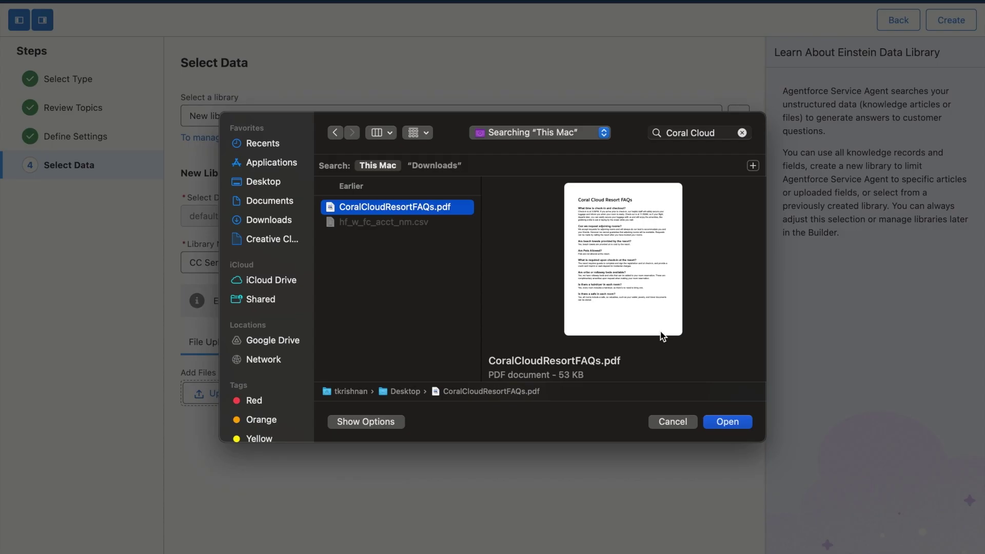
pyautogui.click(742, 423)
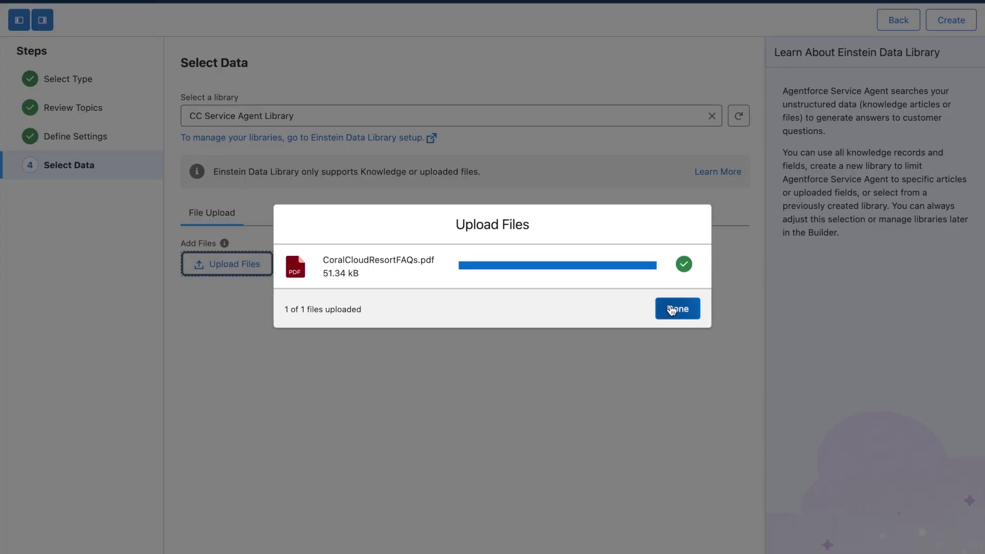
pyautogui.click(671, 310)
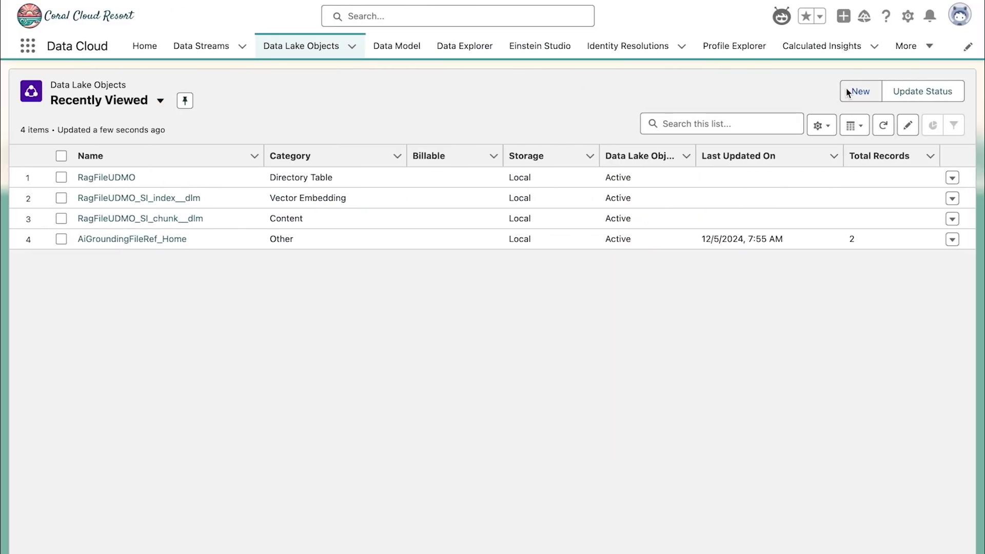
# - Start a new data lake object from external files, then scroll through the MuleSoft connectors
pyautogui.click(848, 93)
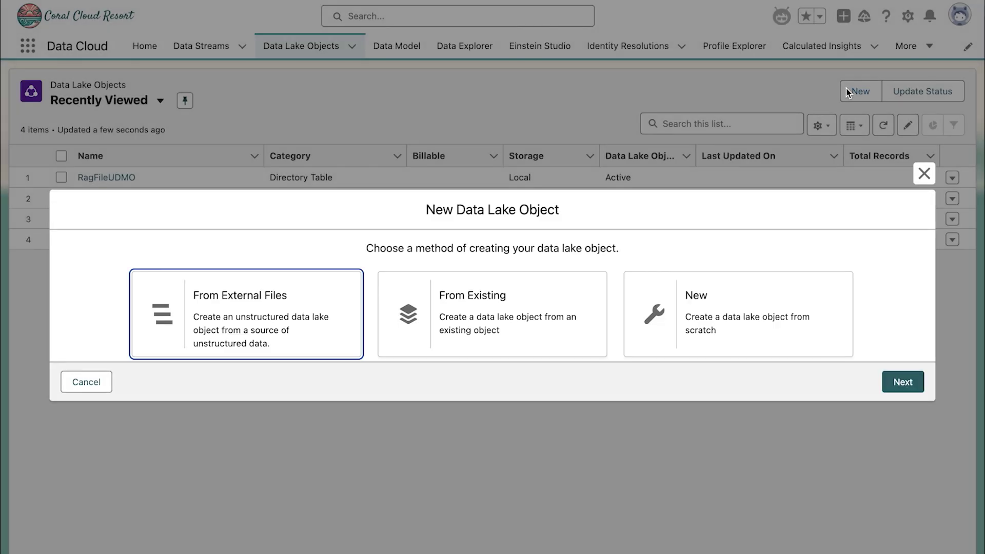
pyautogui.click(318, 339)
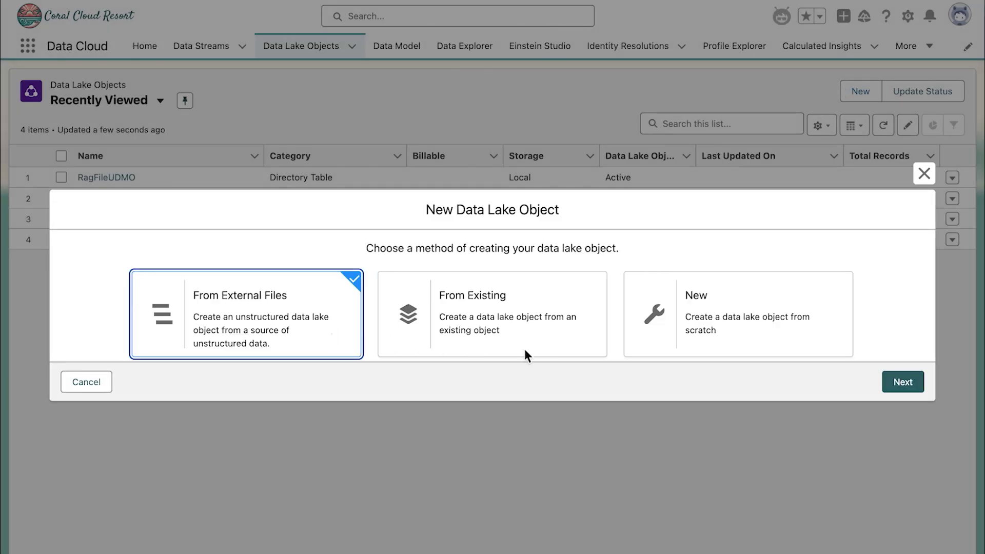
pyautogui.click(901, 382)
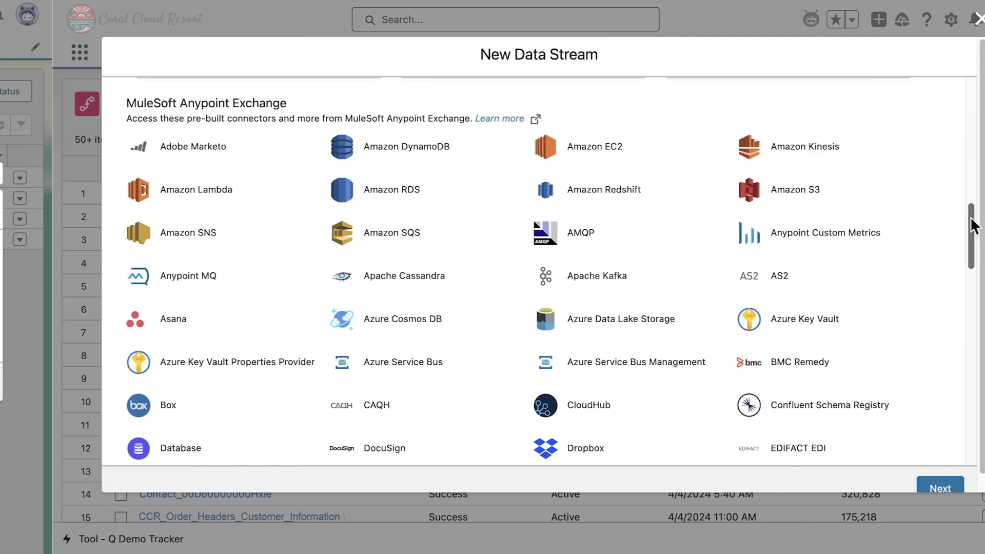
pyautogui.moveTo(971, 217); pyautogui.dragTo(918, 249)
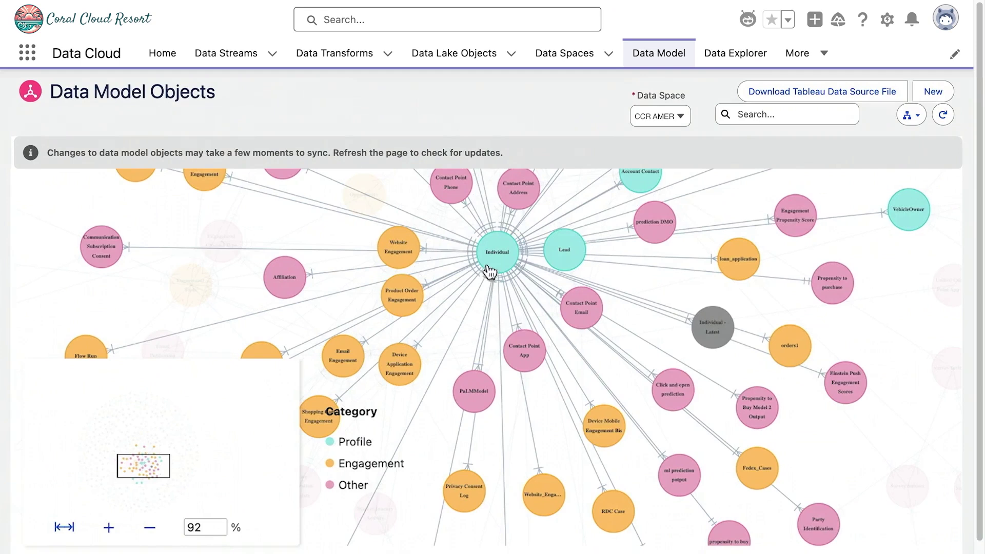
# - Focus the data model on Individual and open the Segmentation identity resolution ruleset
pyautogui.click(489, 269)
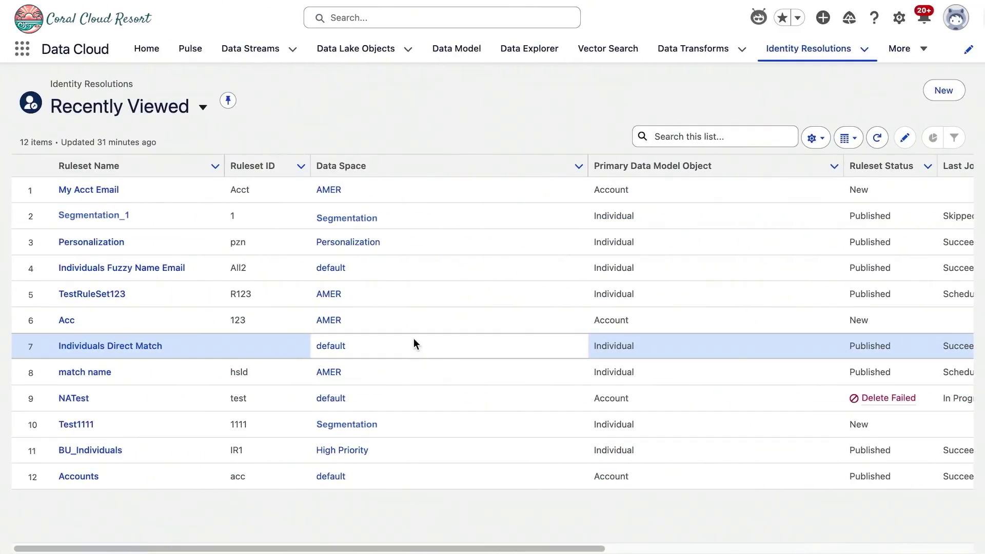
pyautogui.click(92, 215)
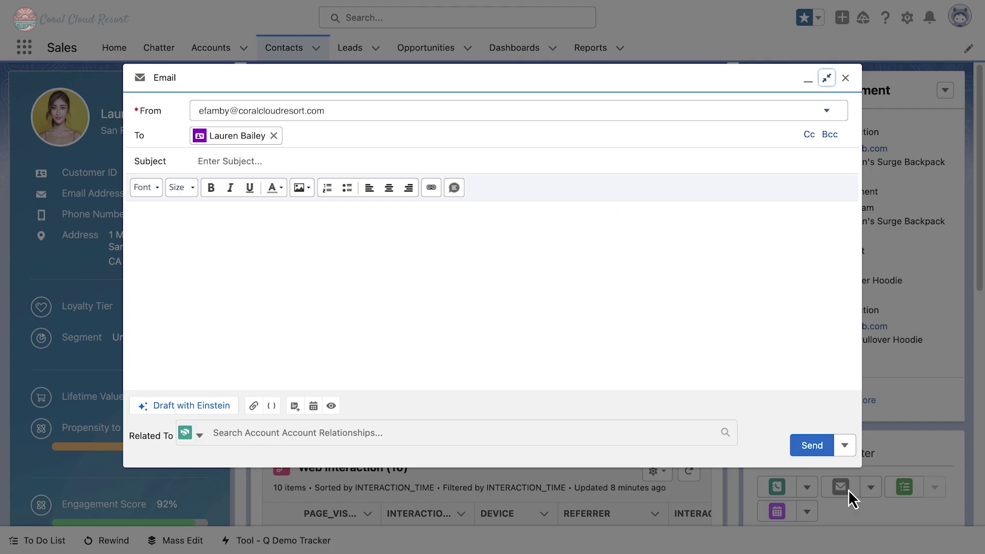
# - Draft the contact's email with Einstein using the Sales Email from Engagement prompt
pyautogui.click(221, 406)
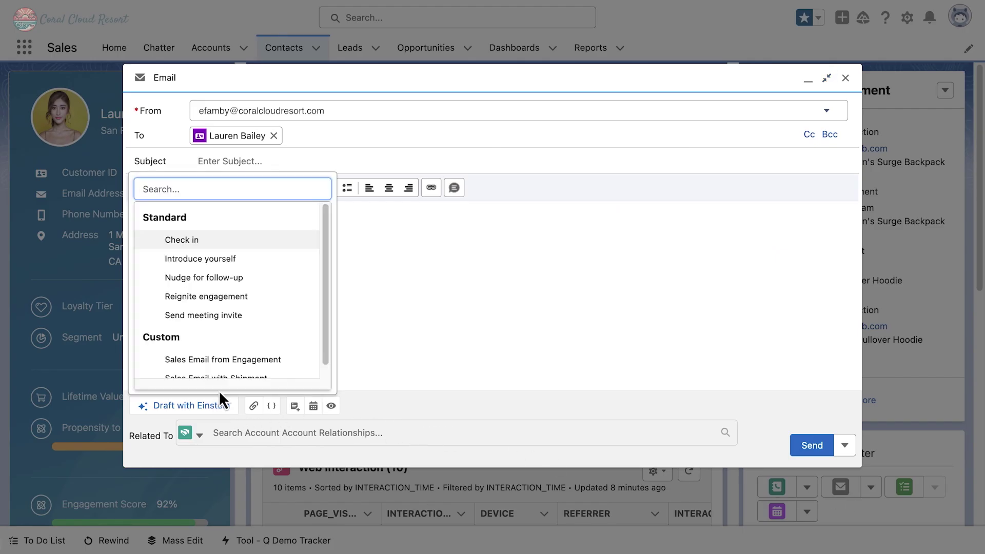
pyautogui.click(222, 362)
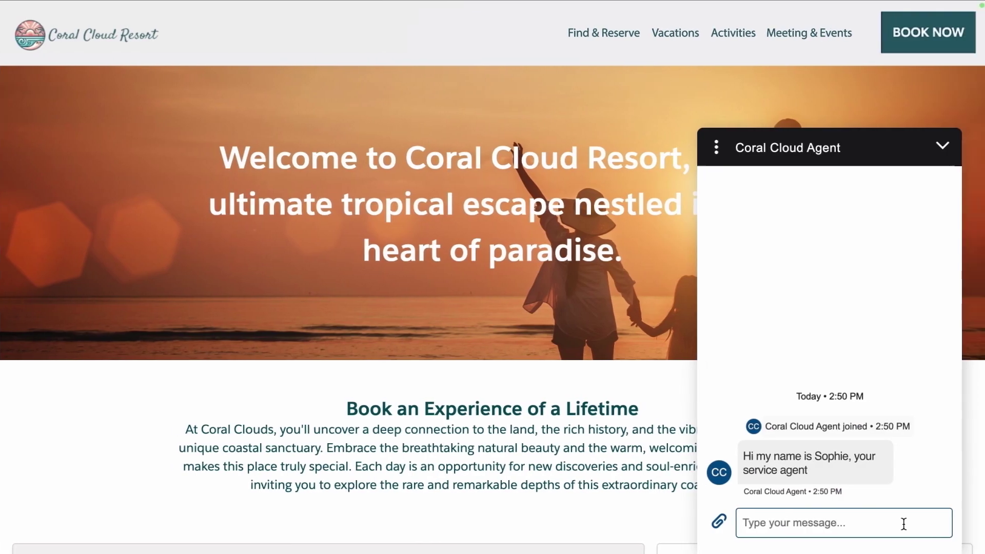
# - Send the agent a retreat-activities change request giving the guest's name and reservation ID
pyautogui.click(904, 521)
pyautogui.write('Hi, my name is Lauren ')
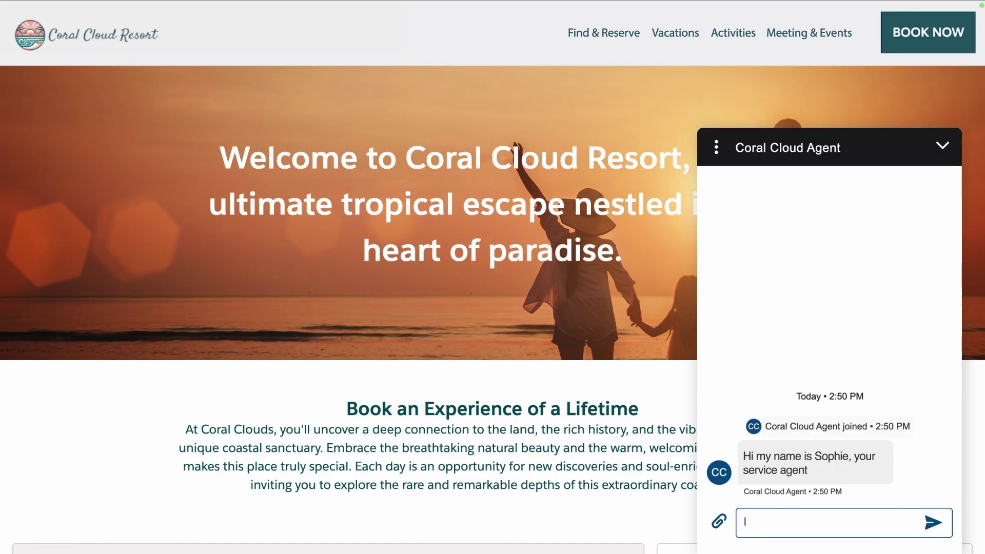
pyautogui.write("Bailey, reservation ID 0256748, and I'm looking to see if I can change the activities of the corporate retreat reservation I have scheduled")
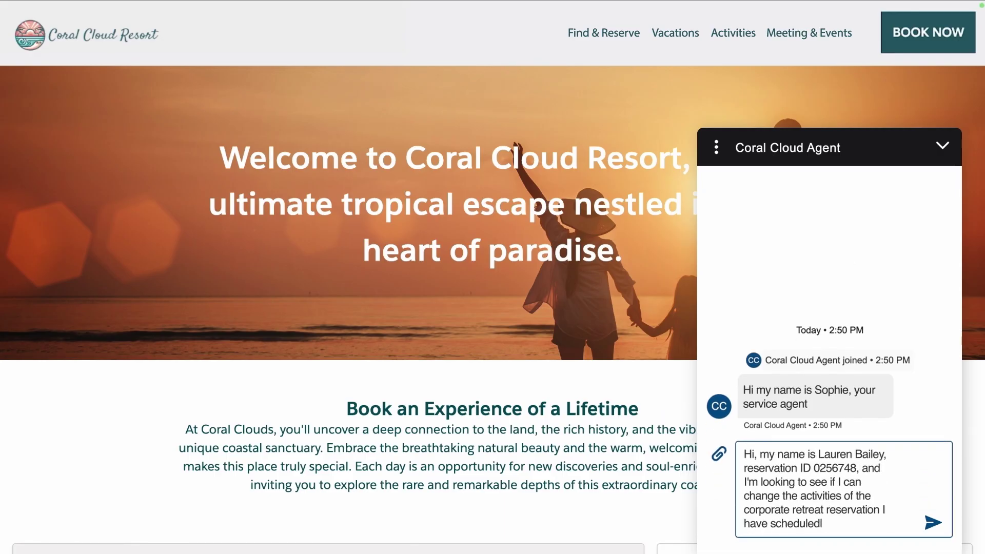
pyautogui.press('Return')
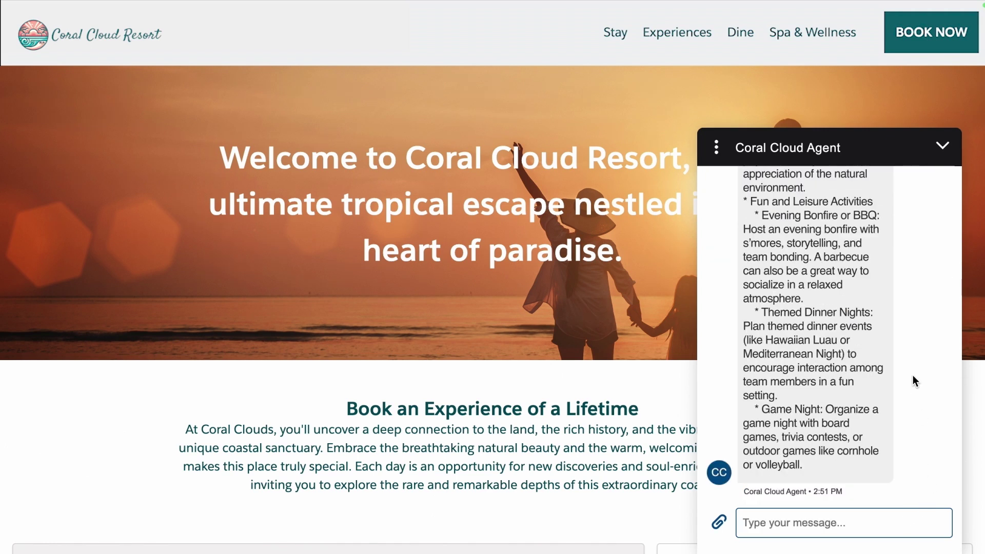
# - Scroll through the agent's reply listing suggested resort activities
pyautogui.scroll(2, 912, 381)
pyautogui.scroll(5, 914, 381)
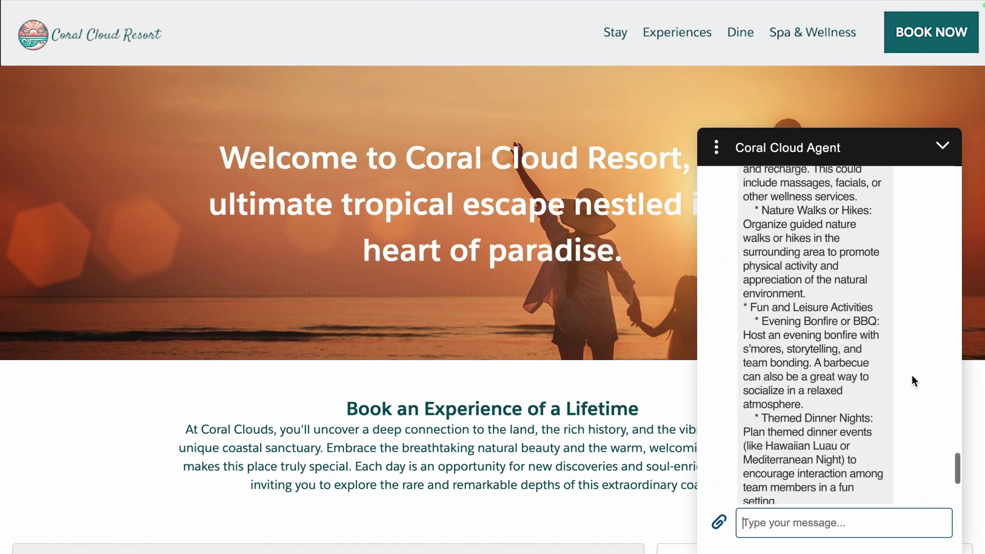
pyautogui.scroll(2, 912, 380)
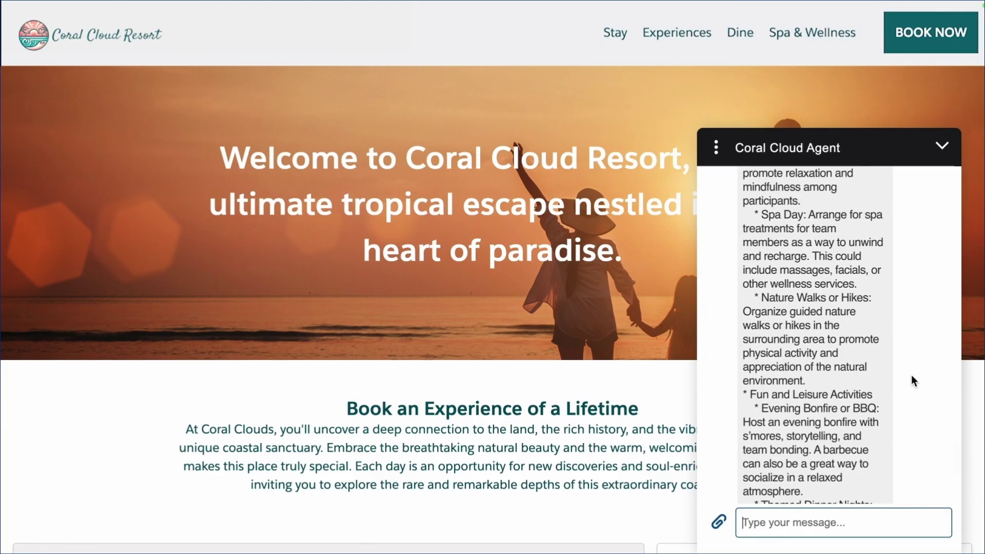